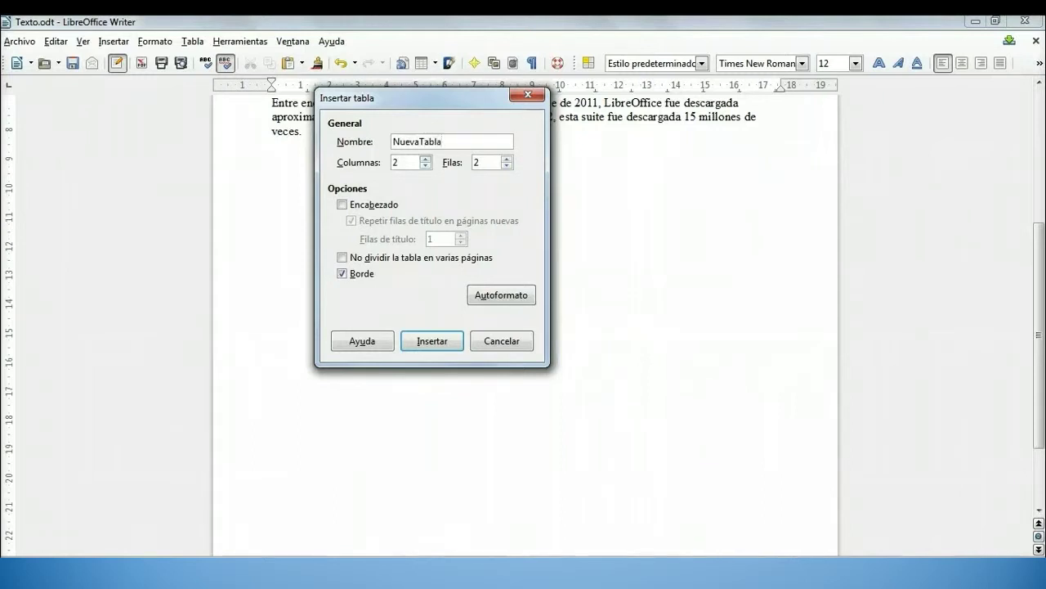
Insert a table named NuevaTabla with 4 columns and 5 rows below the paragraph, keeping its border
click(425, 159)
click(425, 159)
click(507, 159)
click(507, 158)
click(506, 158)
key(Return)
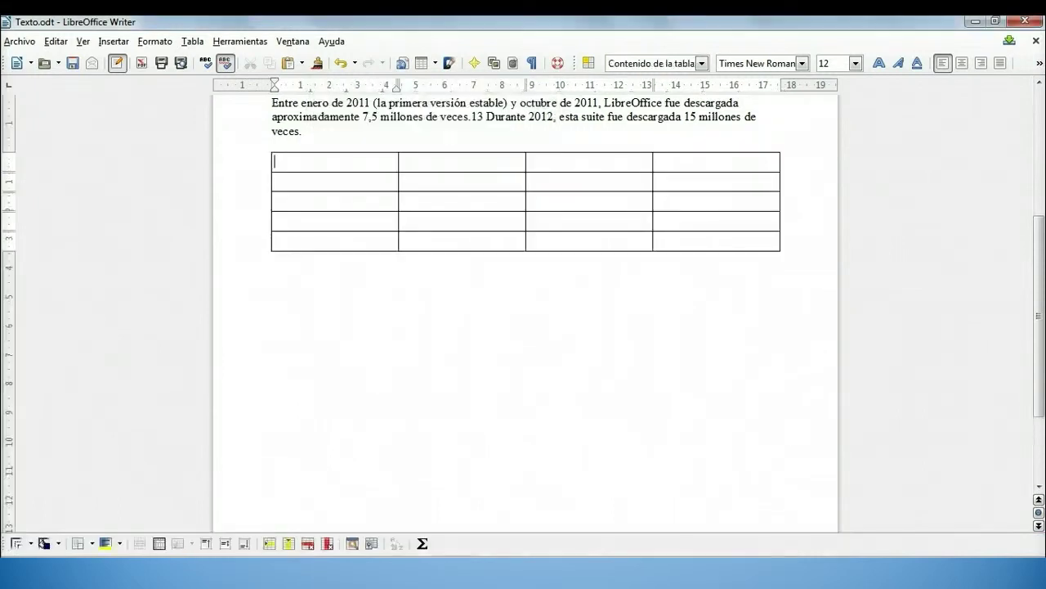
Delete the last row of the table
drag(327, 241, 655, 241)
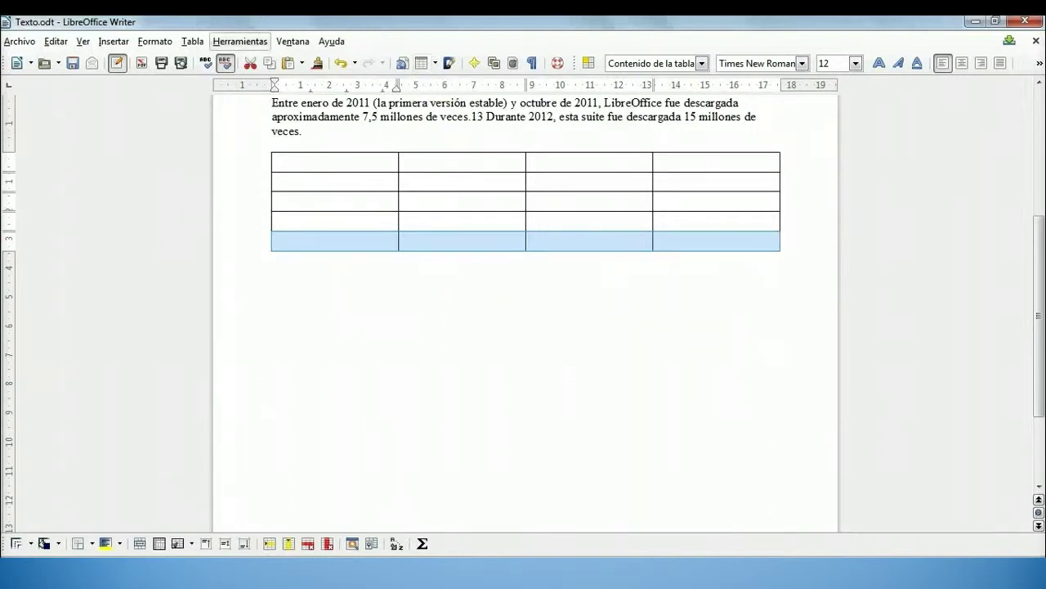
click(193, 41)
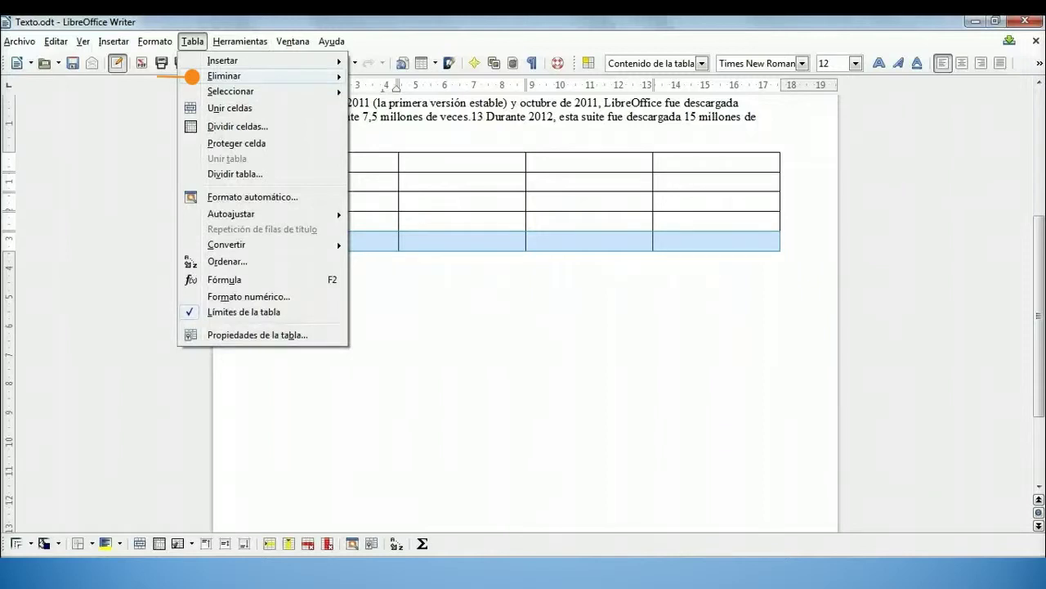
mouse_move(191, 76)
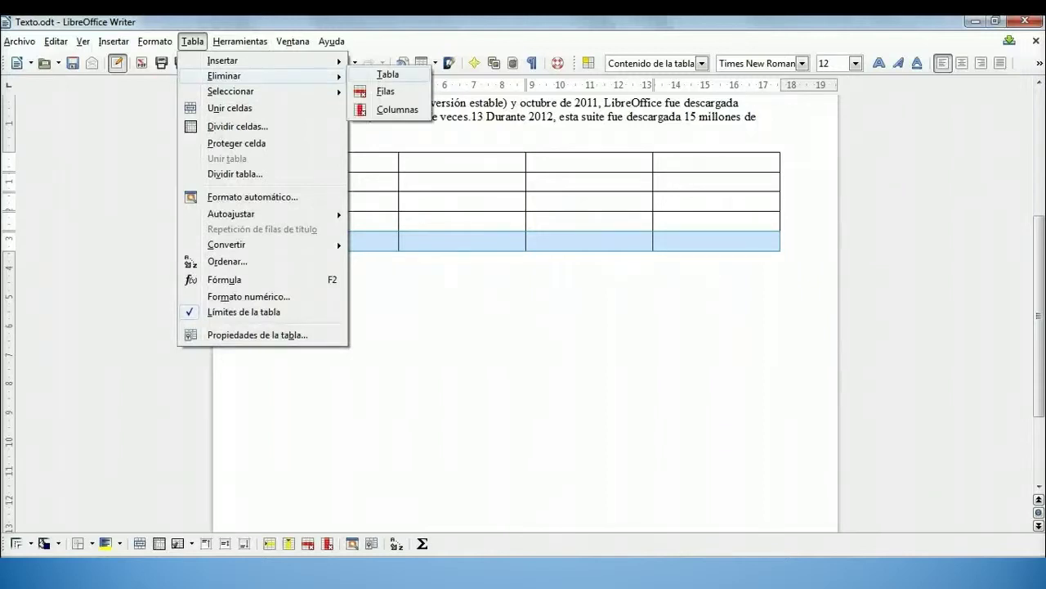
click(393, 92)
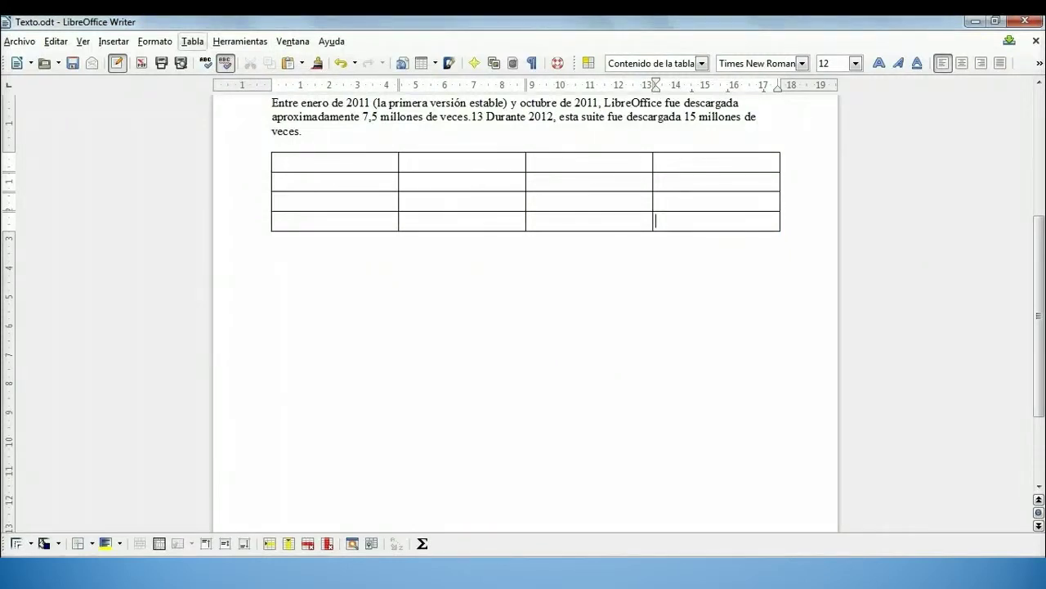
Insert 1 new row before the table's last row
click(192, 40)
click(193, 61)
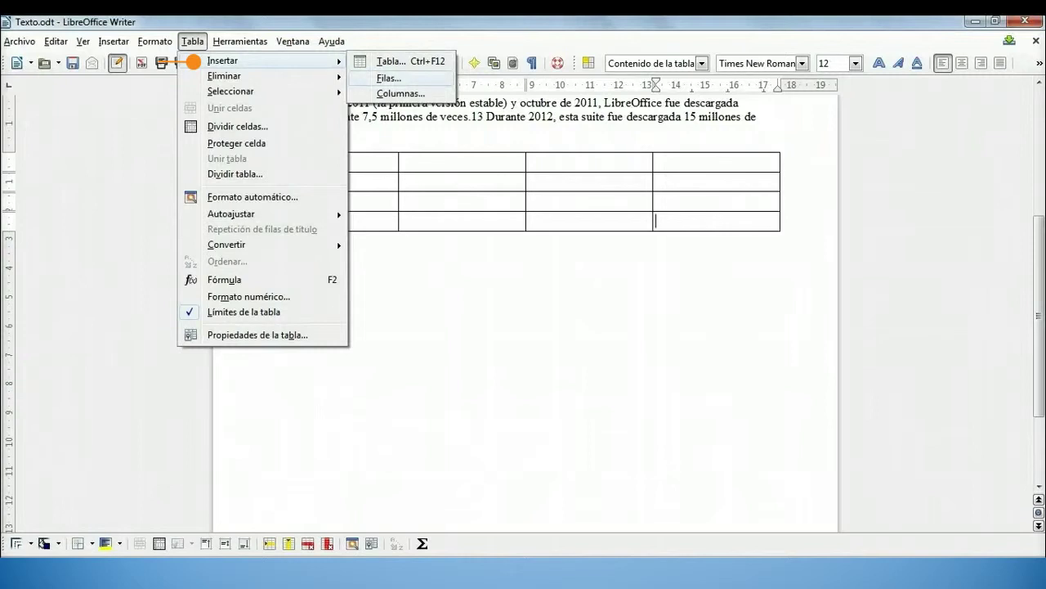
click(389, 78)
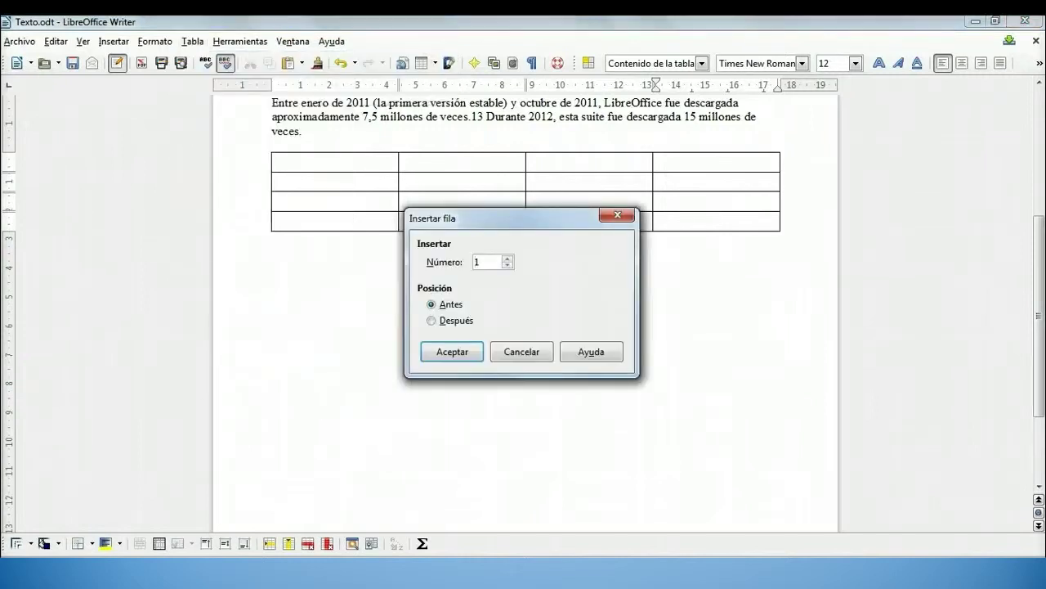
key(Return)
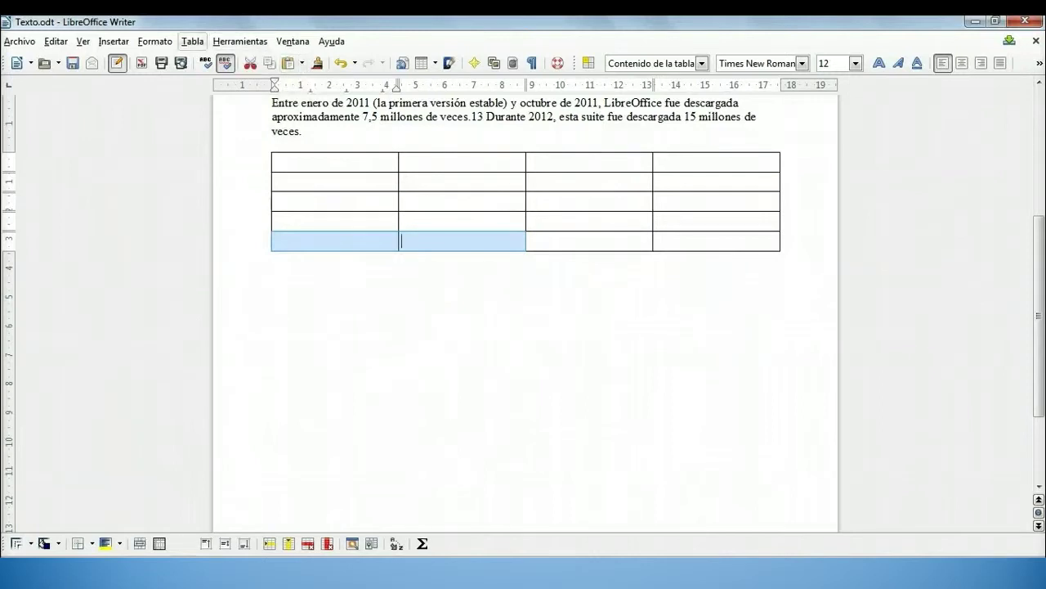
Merge the first two cells of the last row and split the merged cell vertically into 2 cells
click(192, 41)
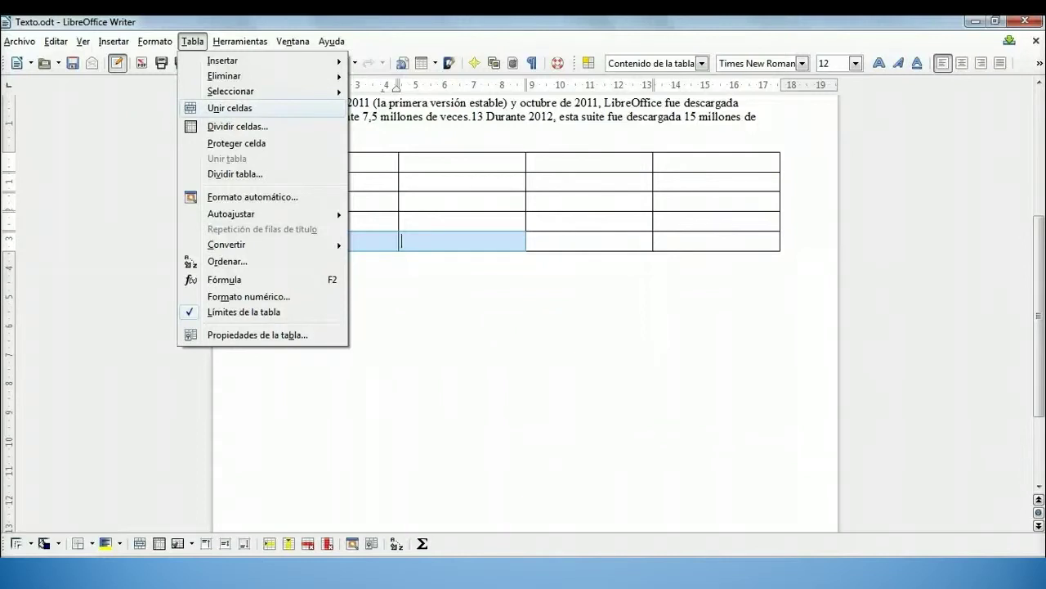
key(Return)
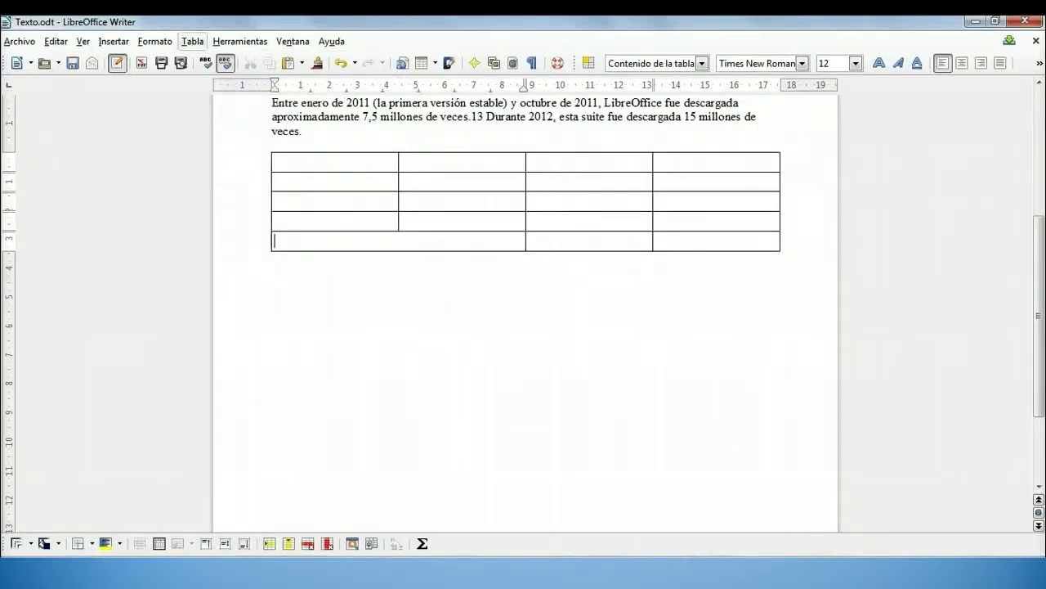
click(192, 41)
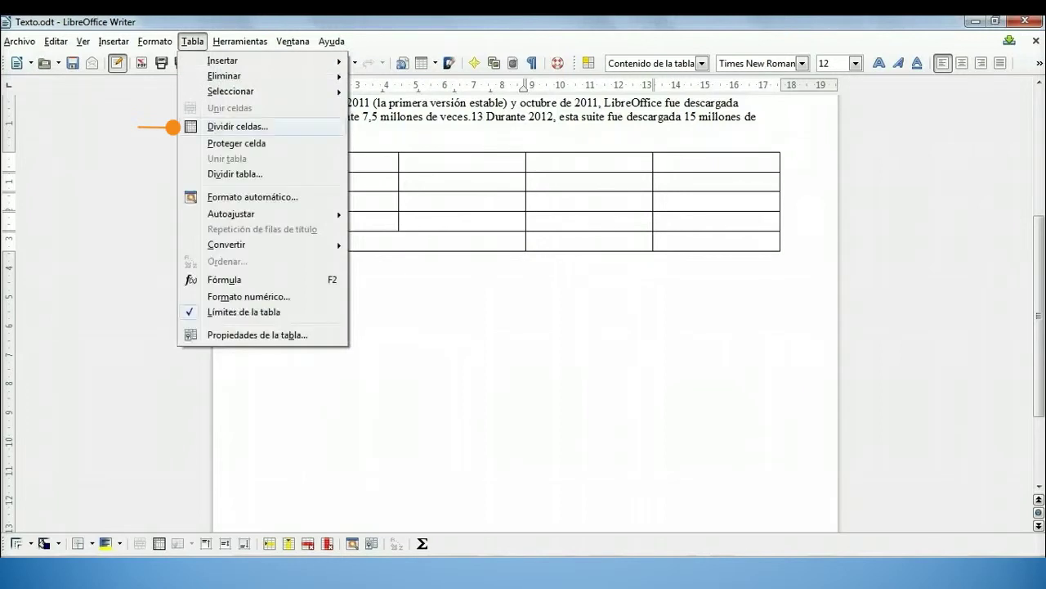
key(Return)
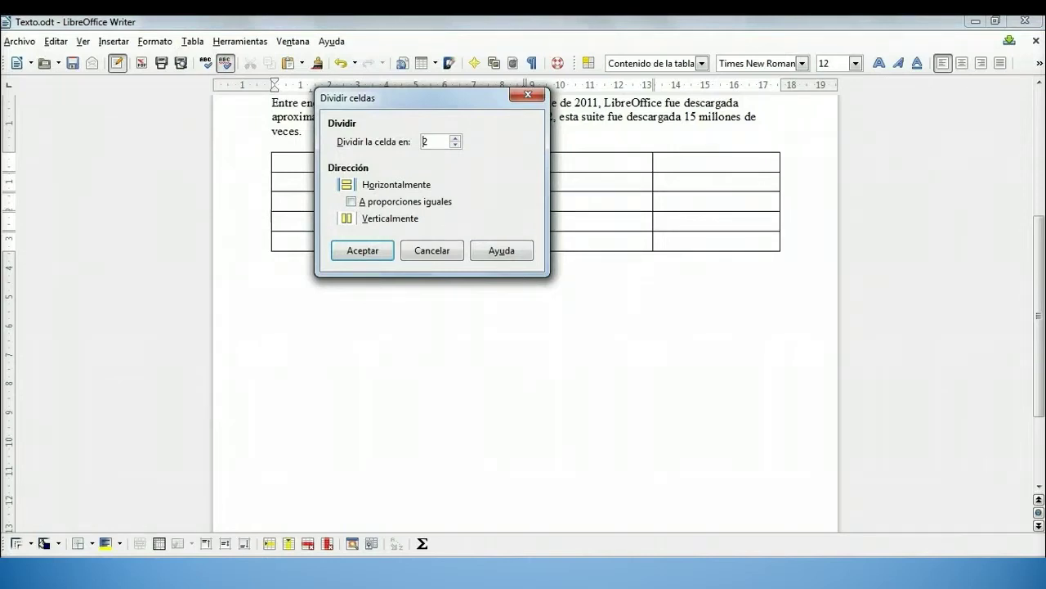
key(alt+v)
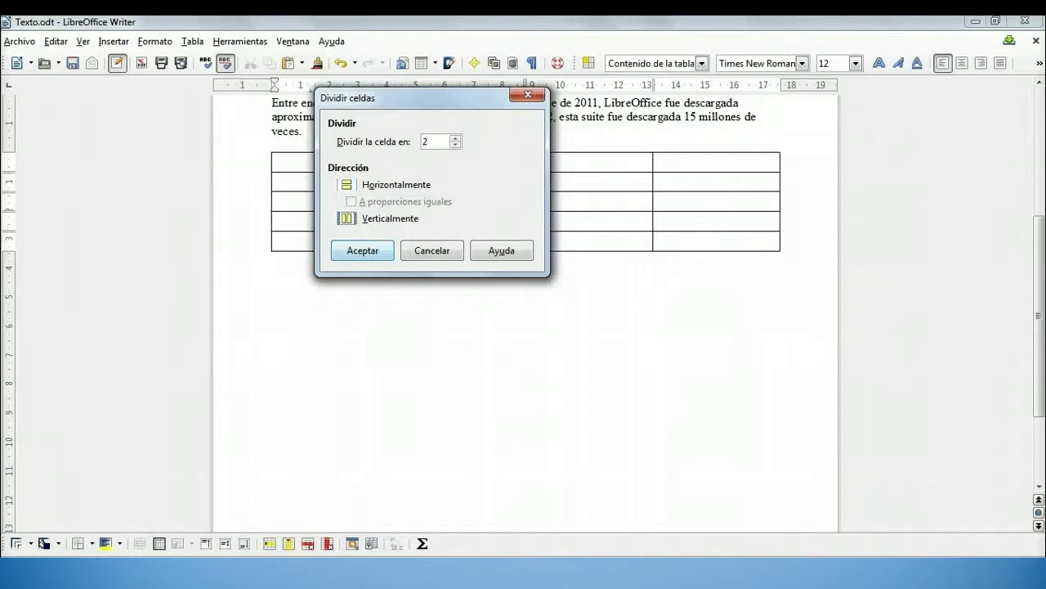
key(Return)
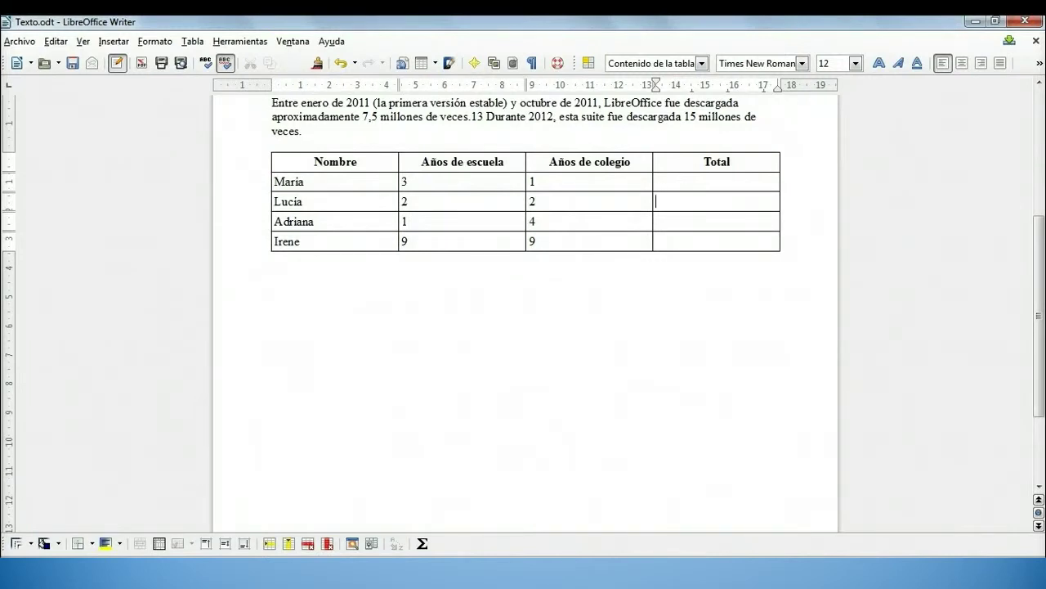
Examine the table's properties for text flow, column widths, borders and background, and close them
click(193, 41)
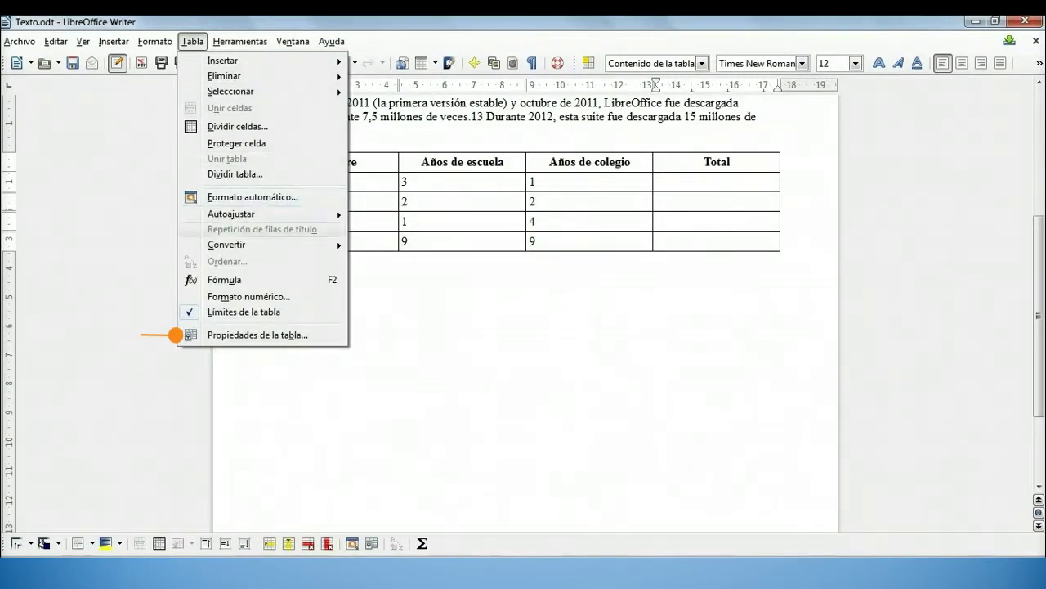
click(257, 334)
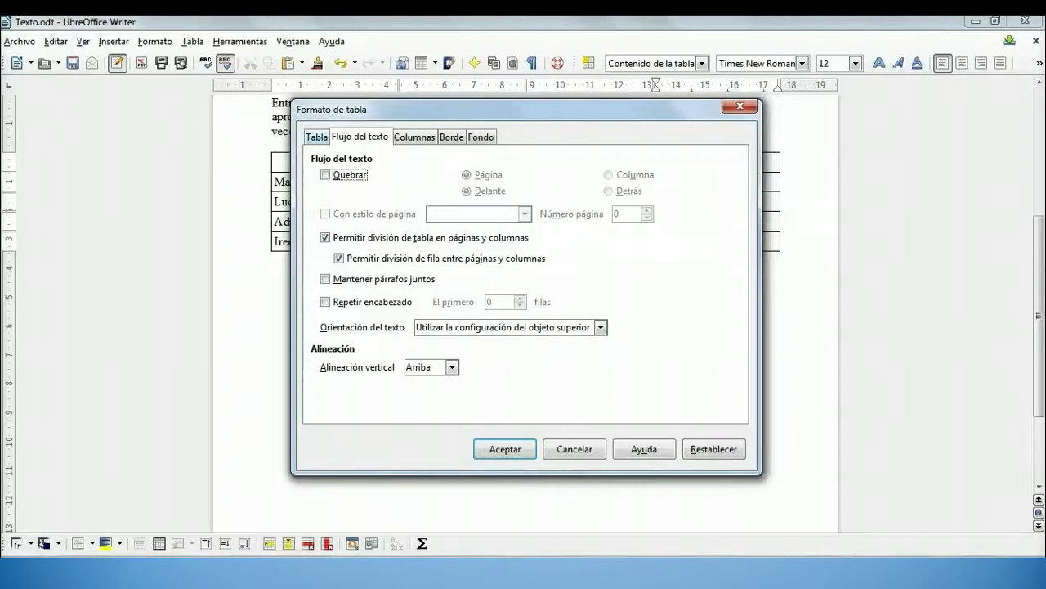
key(ctrl+Page_Up)
key(ctrl+Page_Down)
key(ctrl+Page_Down)
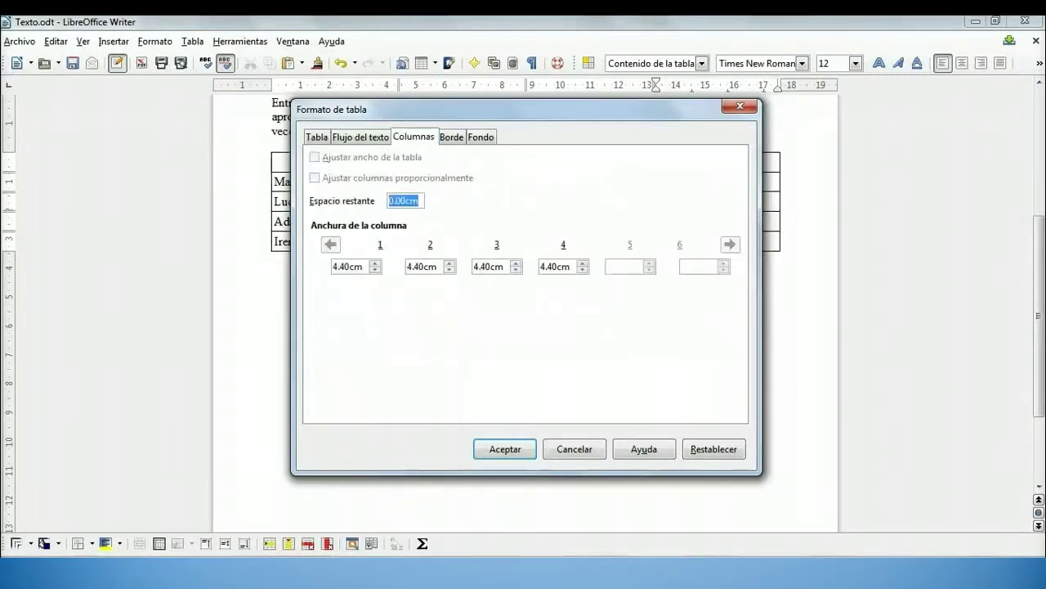
key(ctrl+Page_Down)
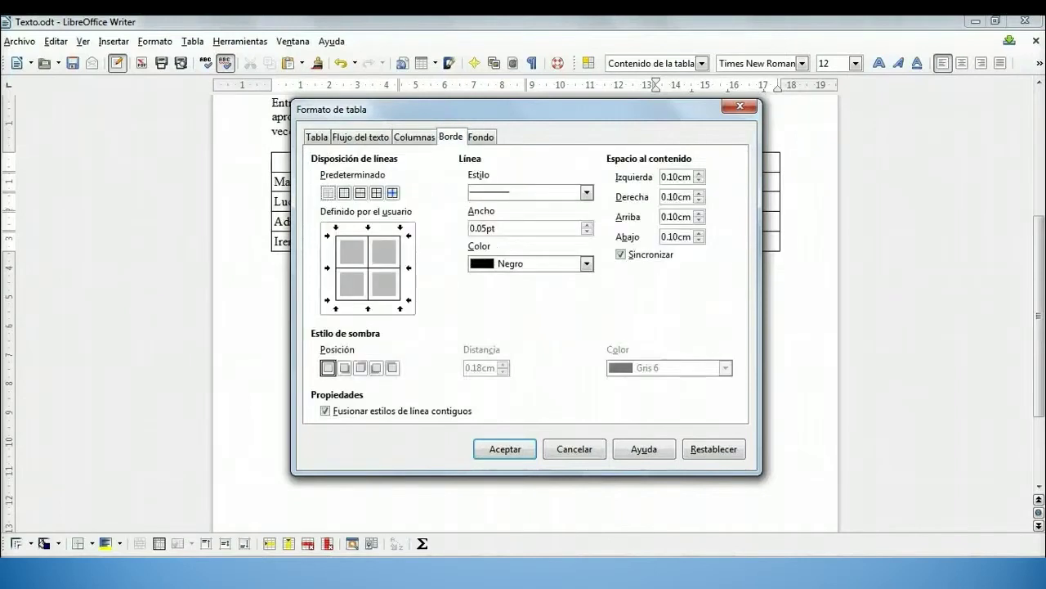
key(ctrl+Page_Down)
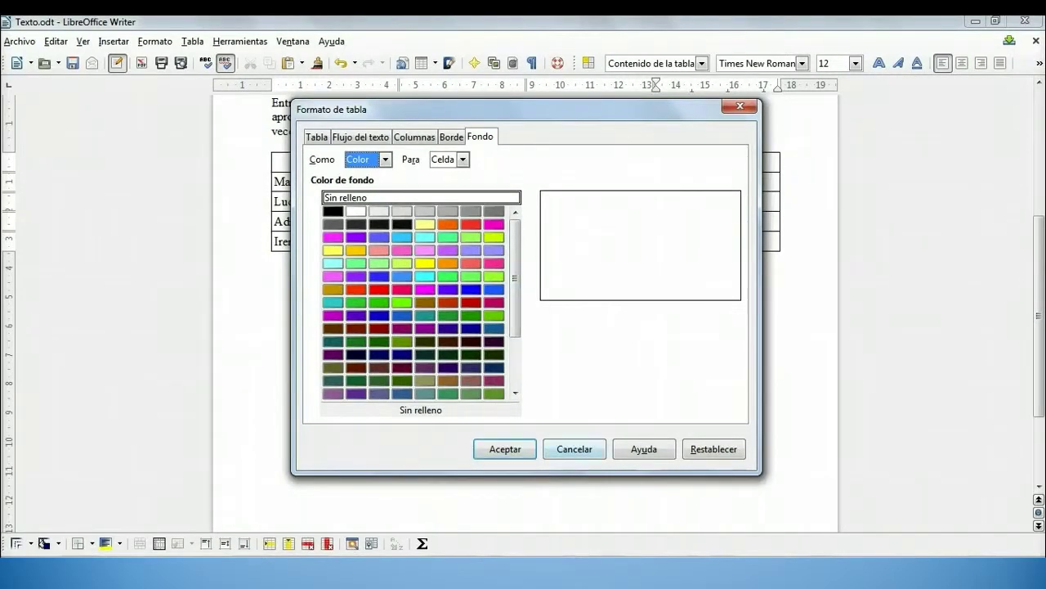
key(Return)
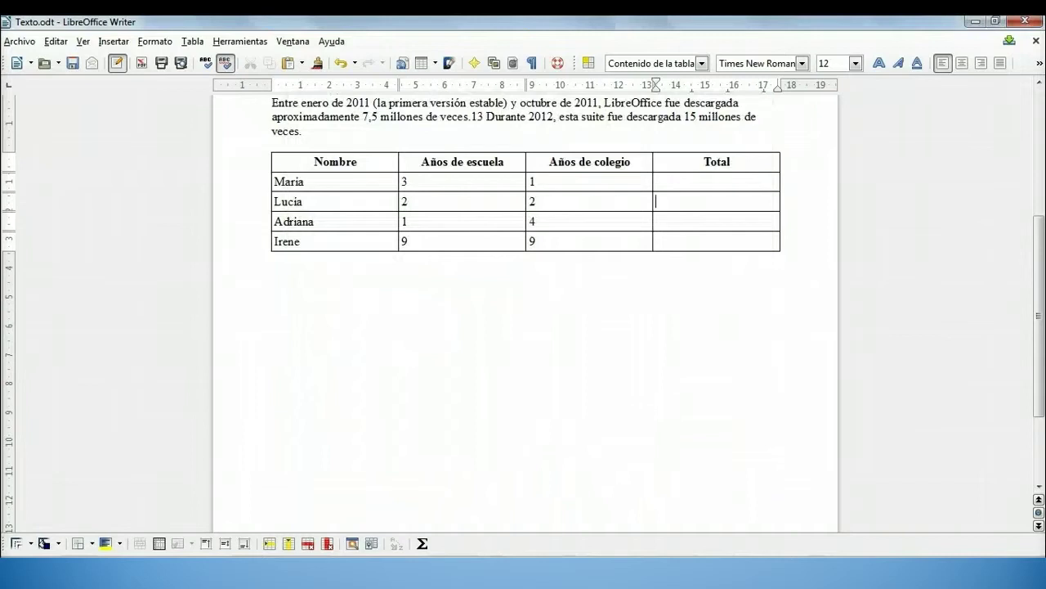
Try to sort the entire Nombre column, header cell included, in ascending alphanumeric order, and undo the sort
drag(315, 162, 275, 241)
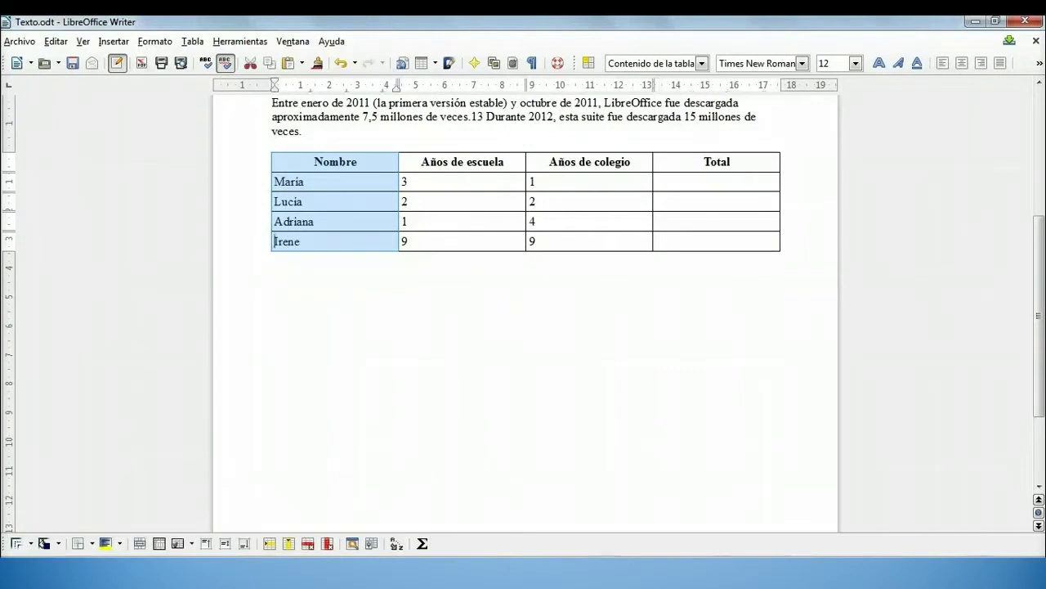
click(240, 40)
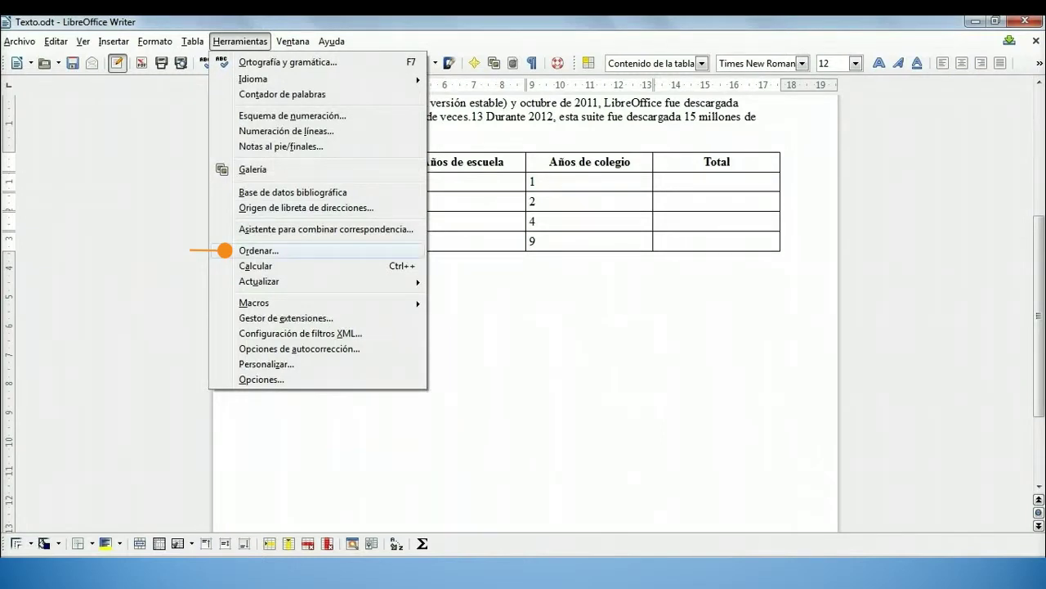
click(258, 250)
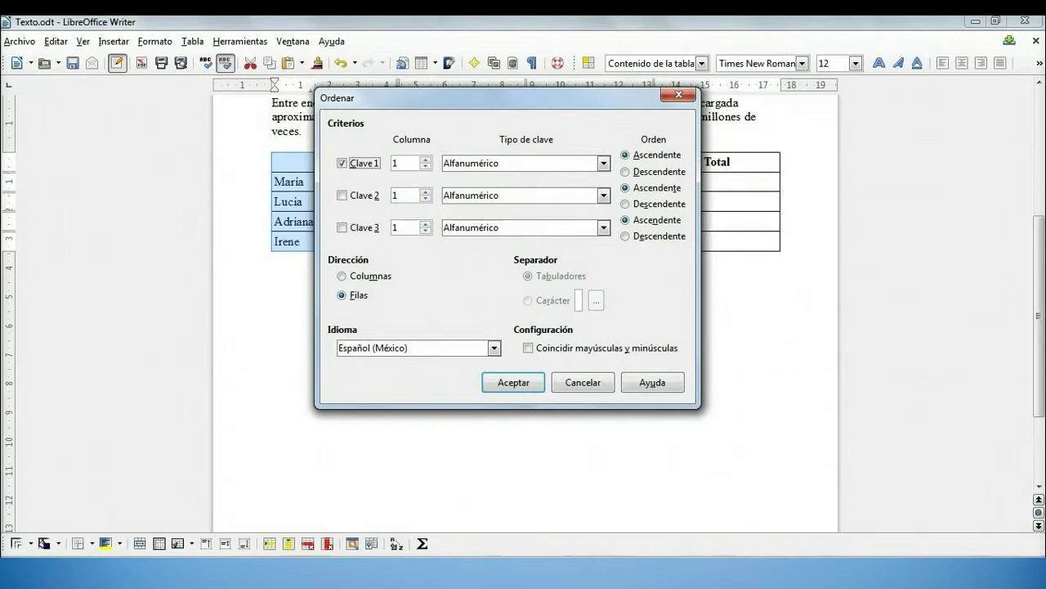
click(654, 172)
click(654, 155)
key(Return)
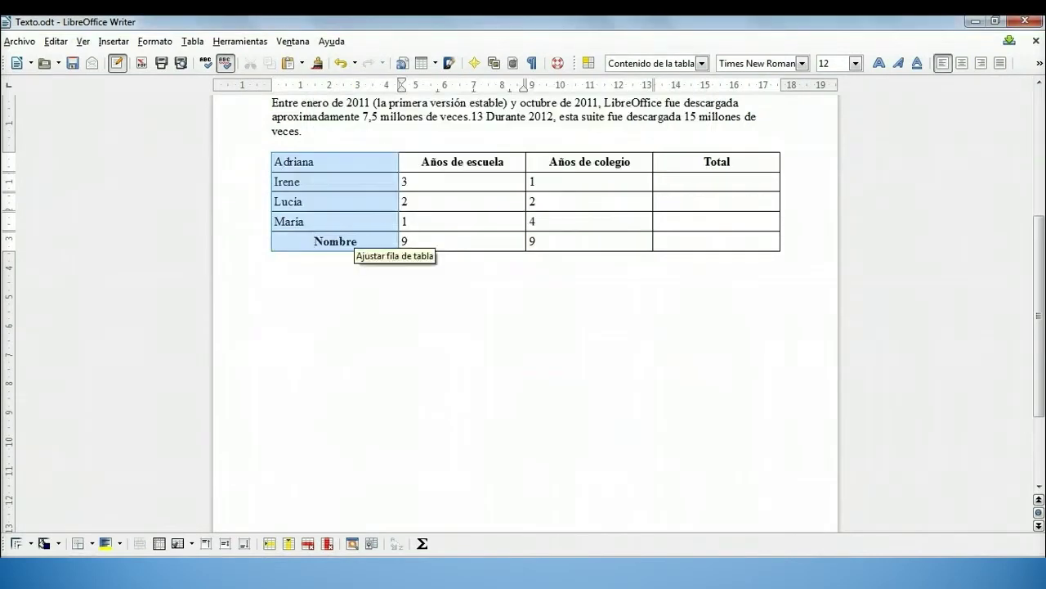
key(ctrl+z)
Sort the cells below the Nombre header by rows in ascending alphanumeric order
drag(275, 181, 274, 242)
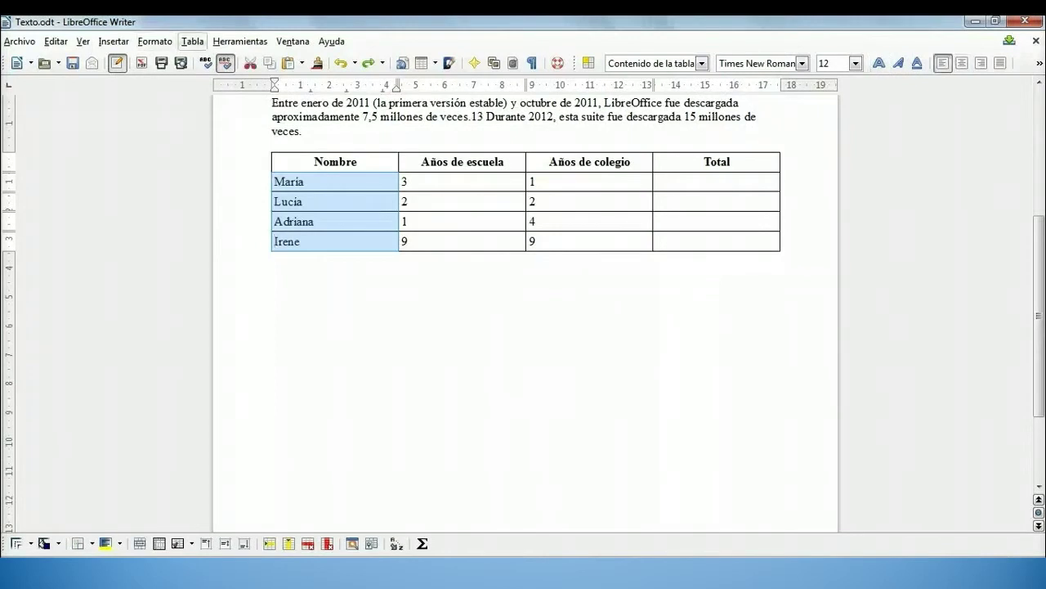
click(154, 41)
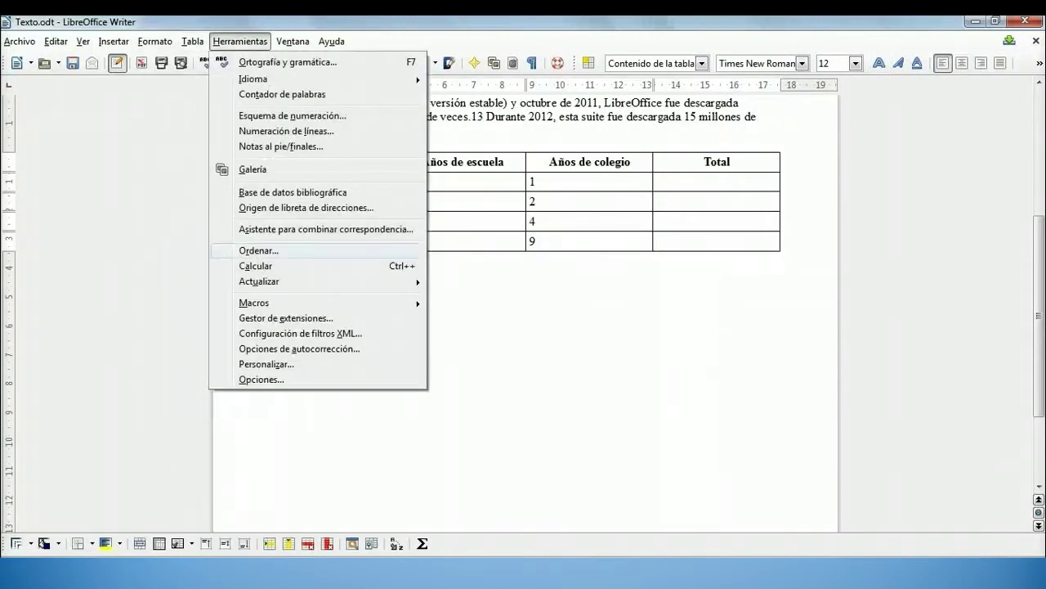
click(245, 264)
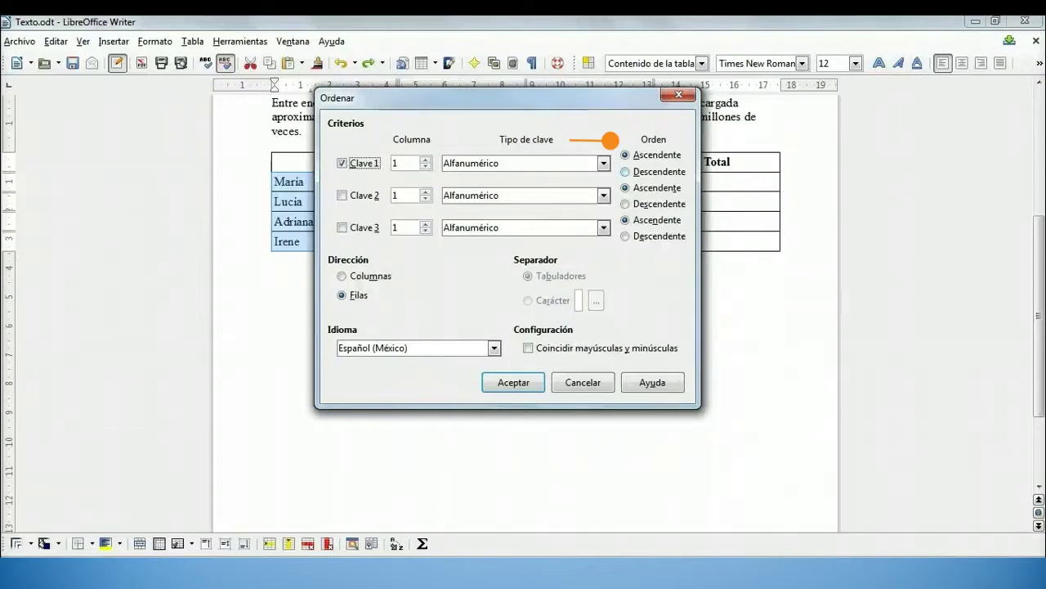
key(Return)
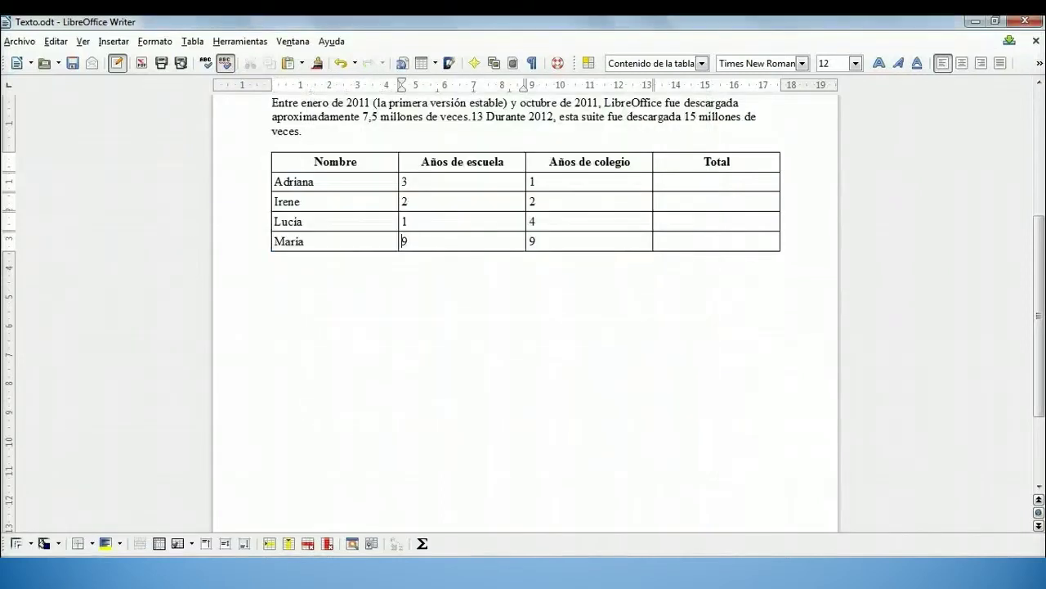
drag(275, 182, 275, 220)
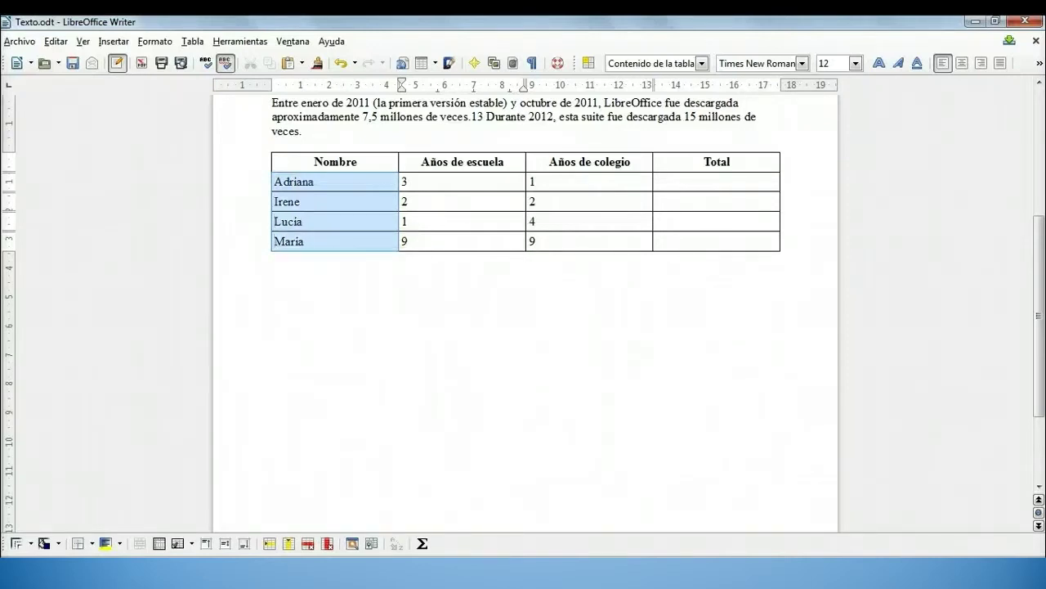
click(304, 241)
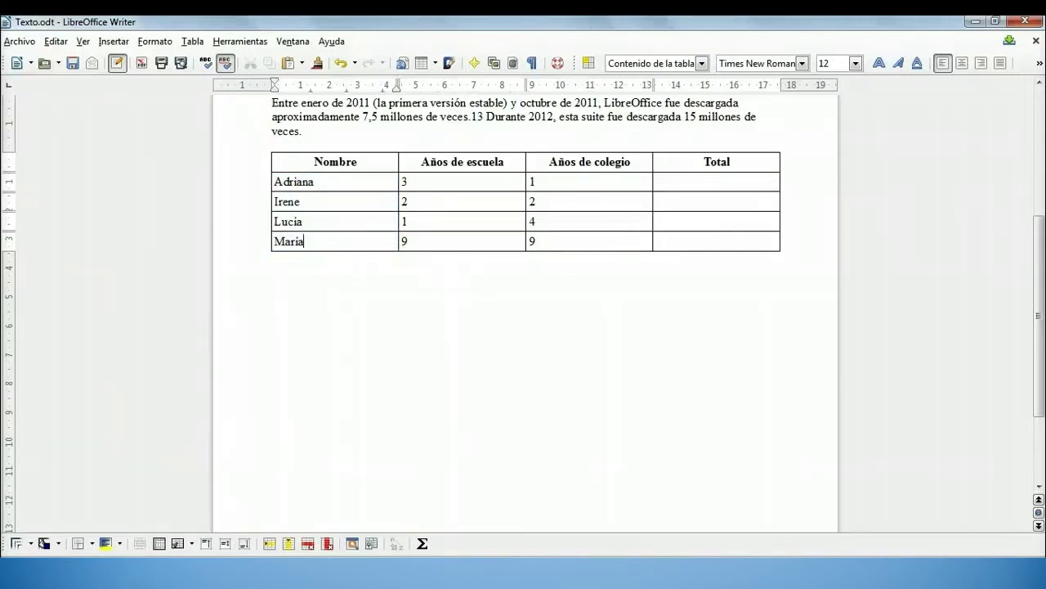
key(alt+t)
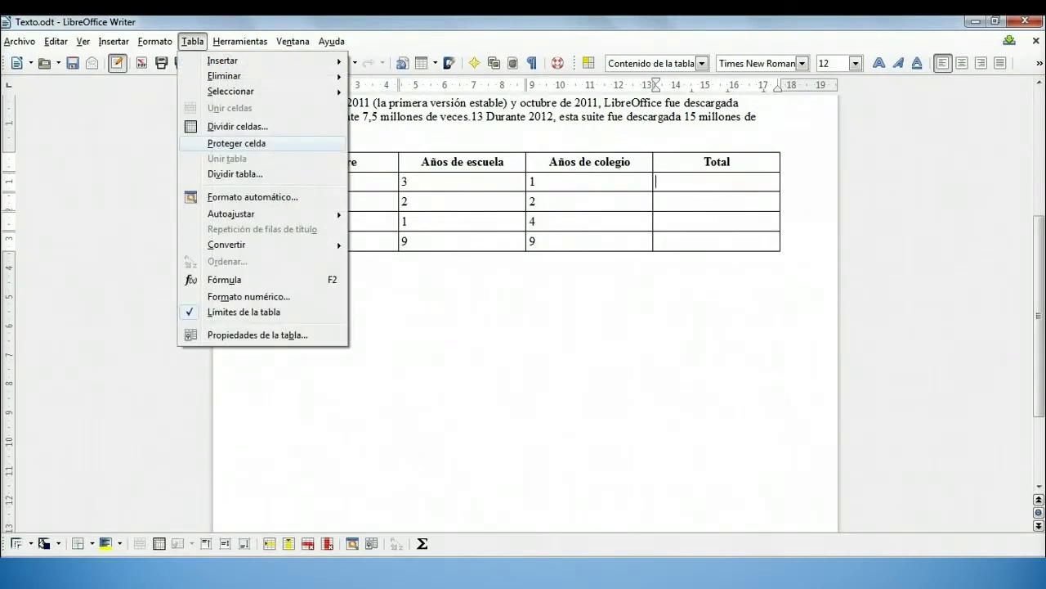
key(Up)
key(Down)
key(Down)
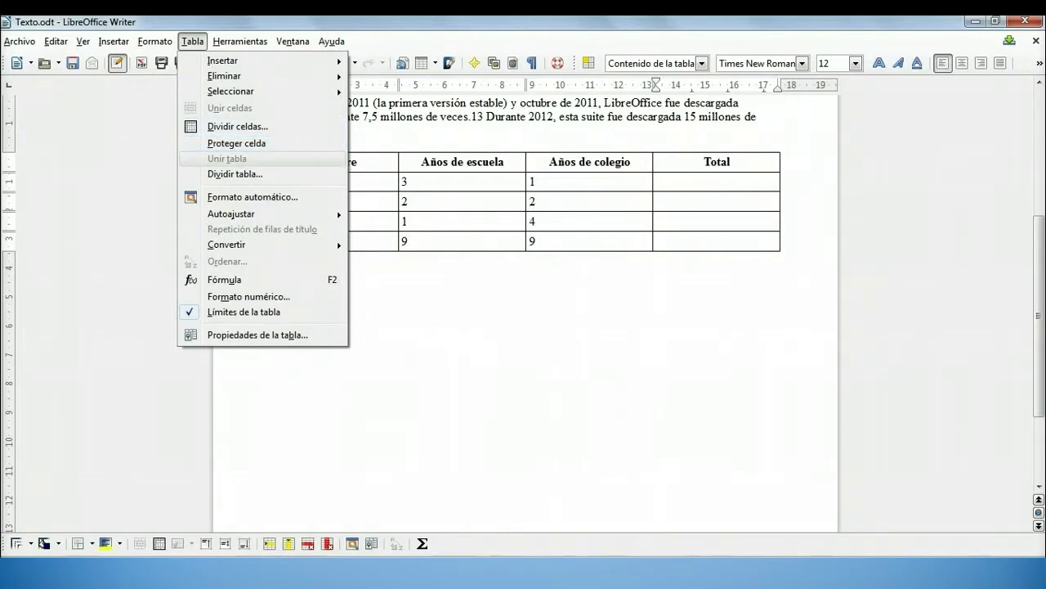
key(Escape)
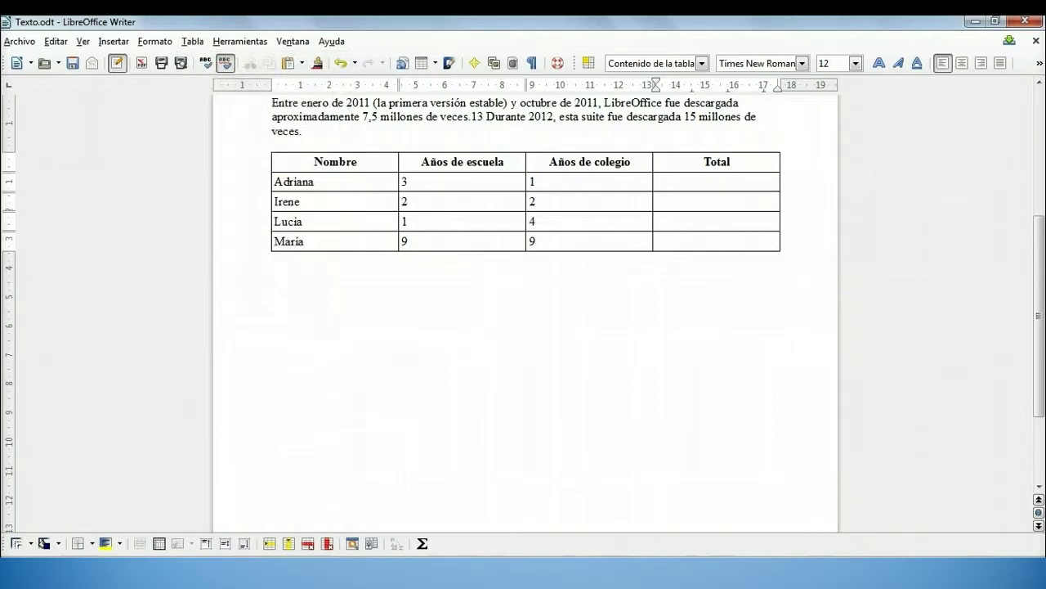
Start a formula in cell D2, the first data row's Total cell, and insert the sum function
click(192, 40)
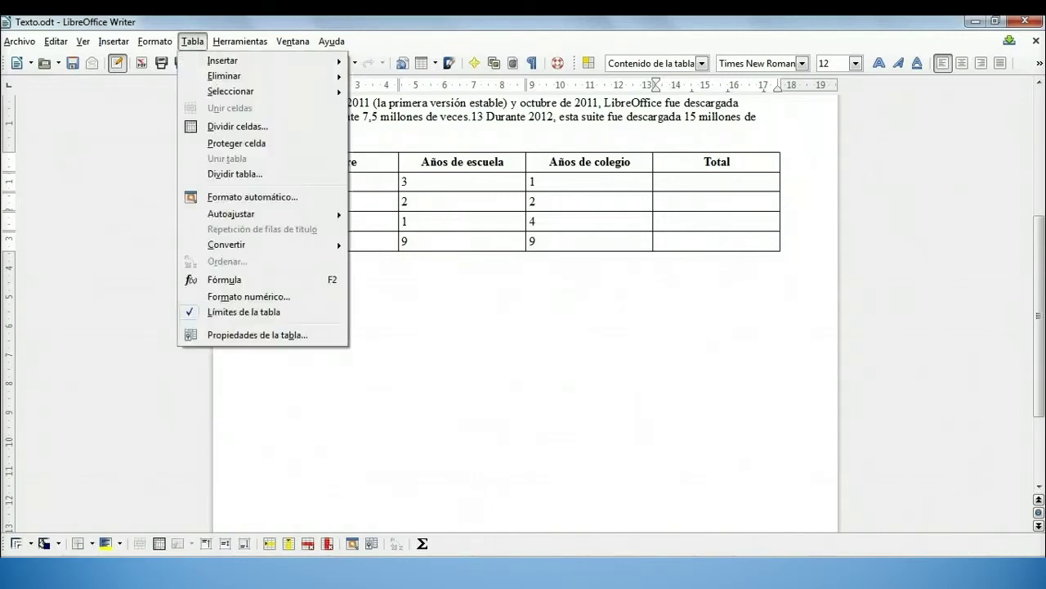
key(Down)
key(Down)
key(Down)
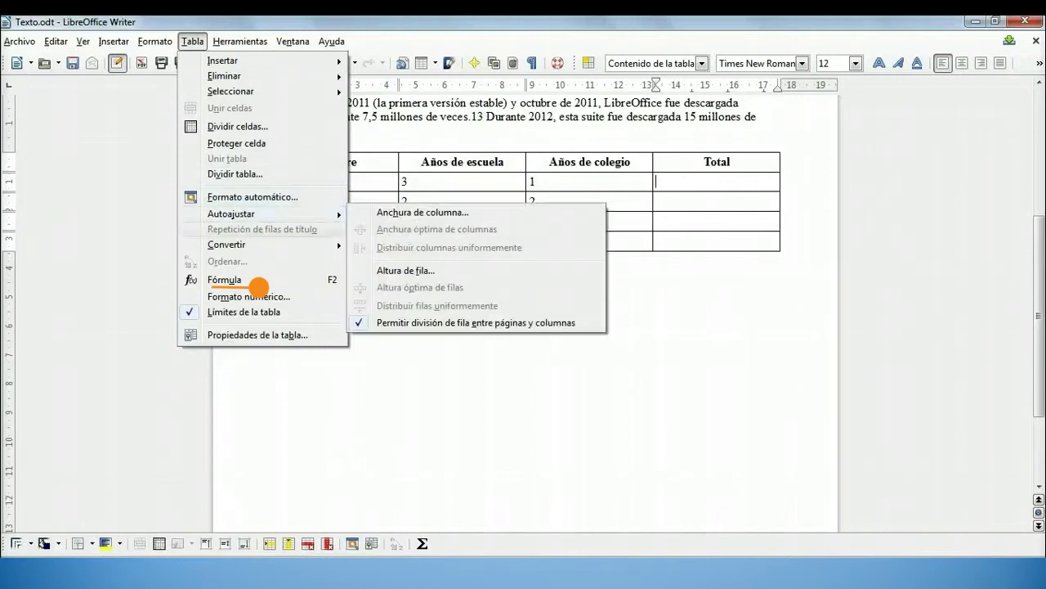
click(245, 280)
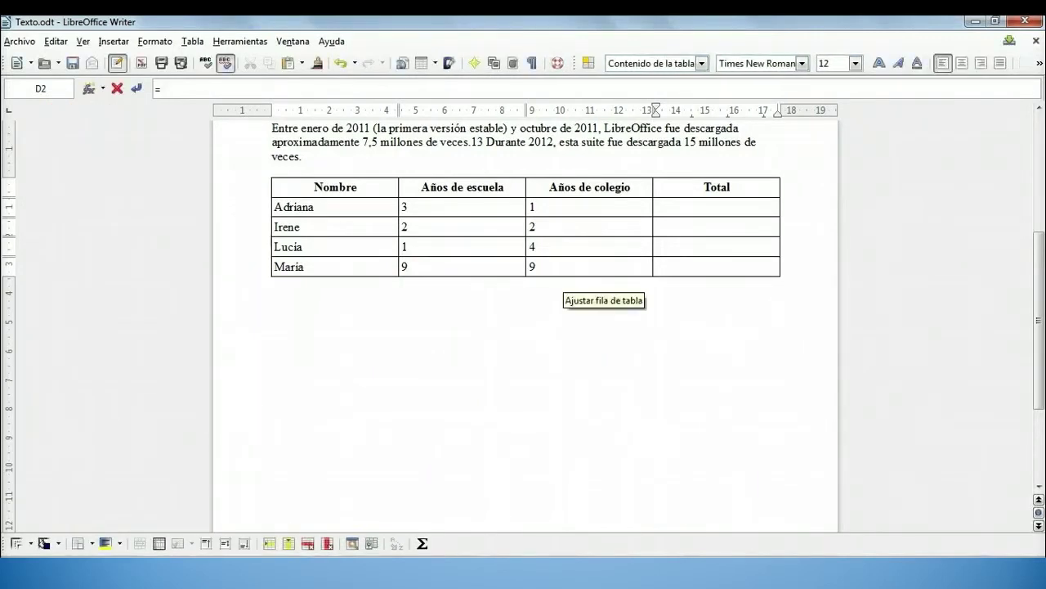
click(88, 88)
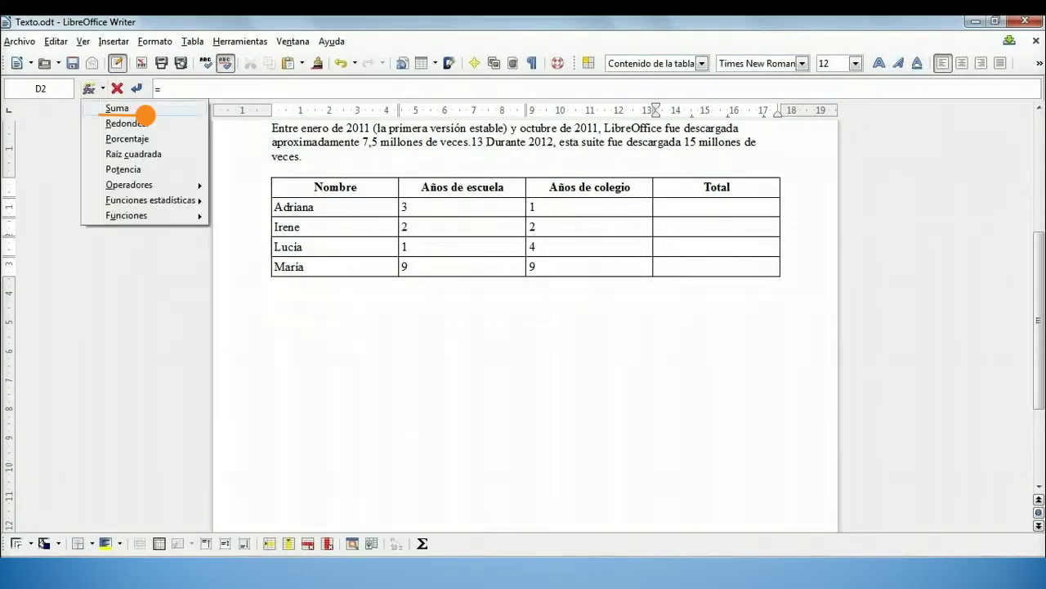
click(141, 111)
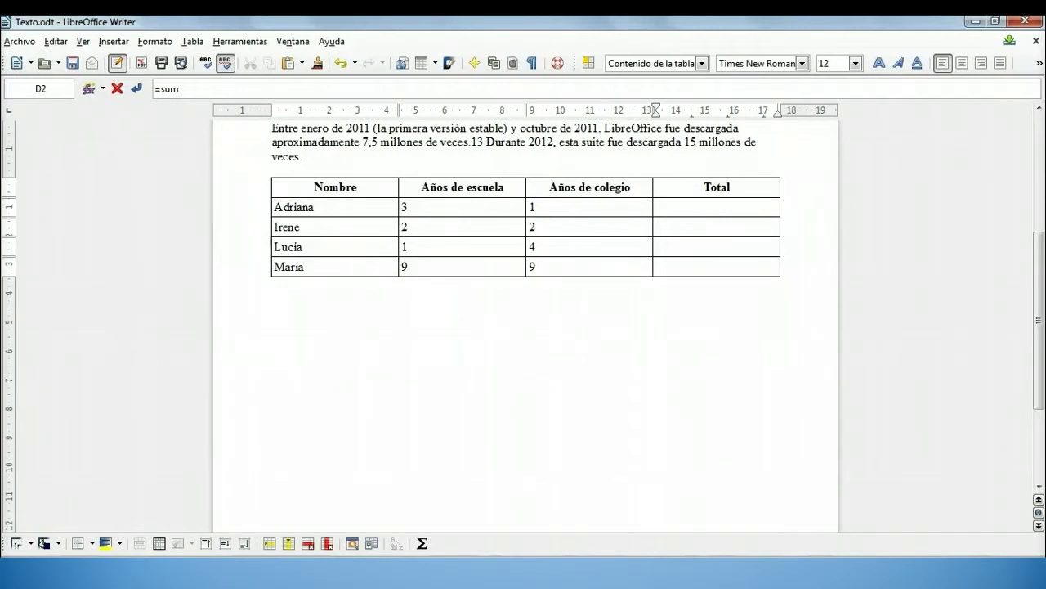
Complete the D2 formula as =sum <B2:C2> and apply it to the cell
text(<B2>)
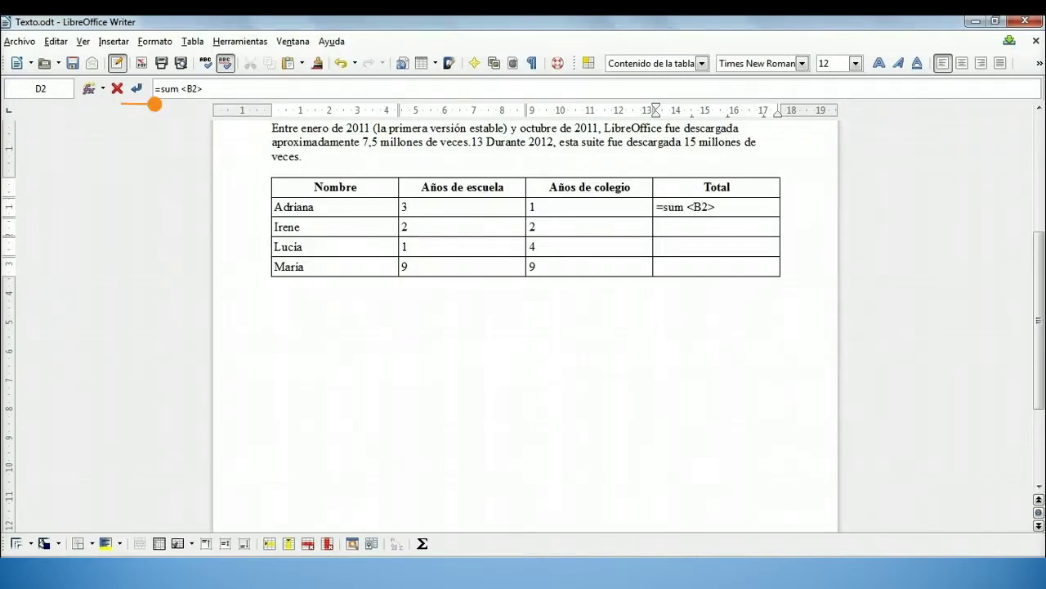
key(BackSpace)
key(BackSpace)
key(BackSpace)
text(C2>)
key(BackSpace)
key(BackSpace)
key(BackSpace)
key(BackSpace)
text(B2:C2>)
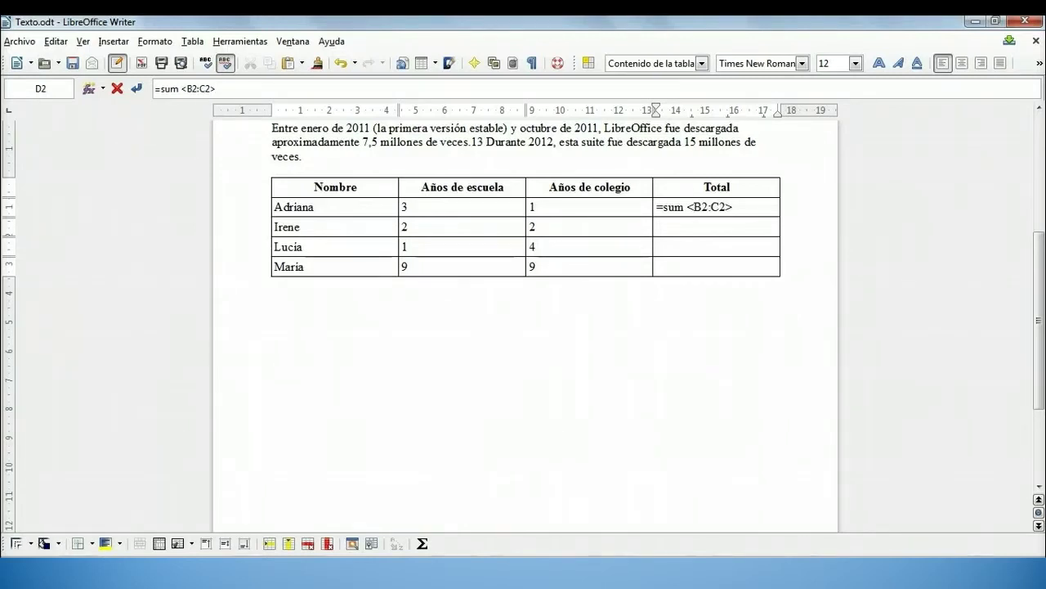
key(Return)
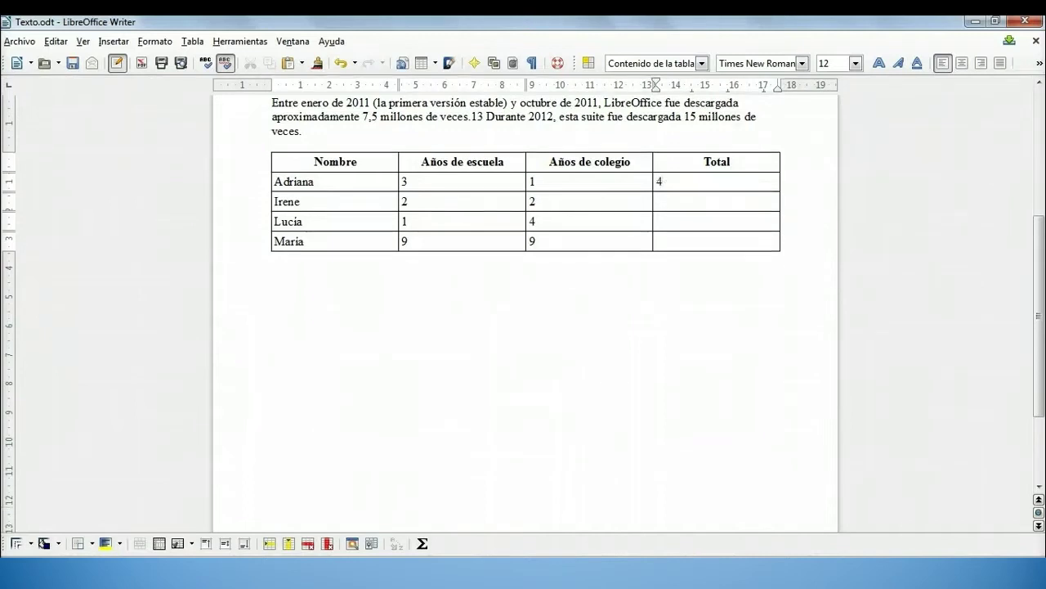
Select the first data row's cells from Años de escuela through Total
click(406, 181)
key(shift+Right)
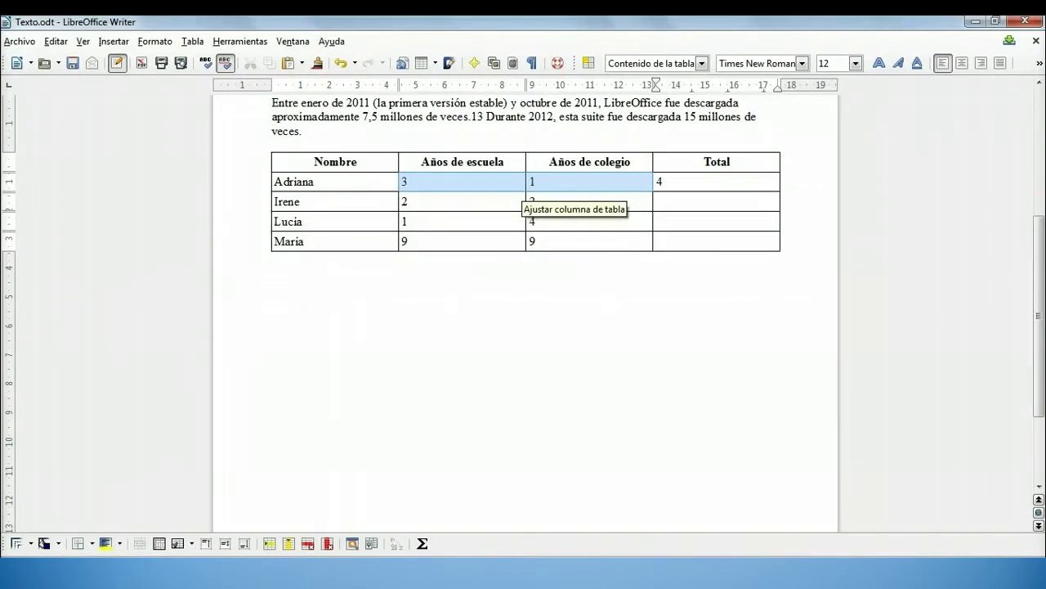
key(shift+Right)
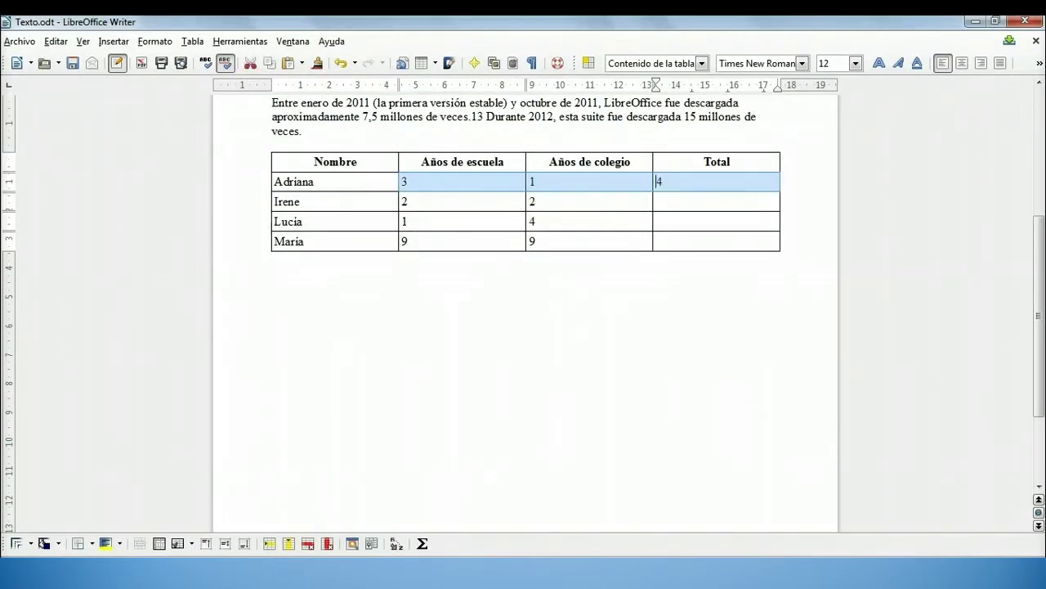